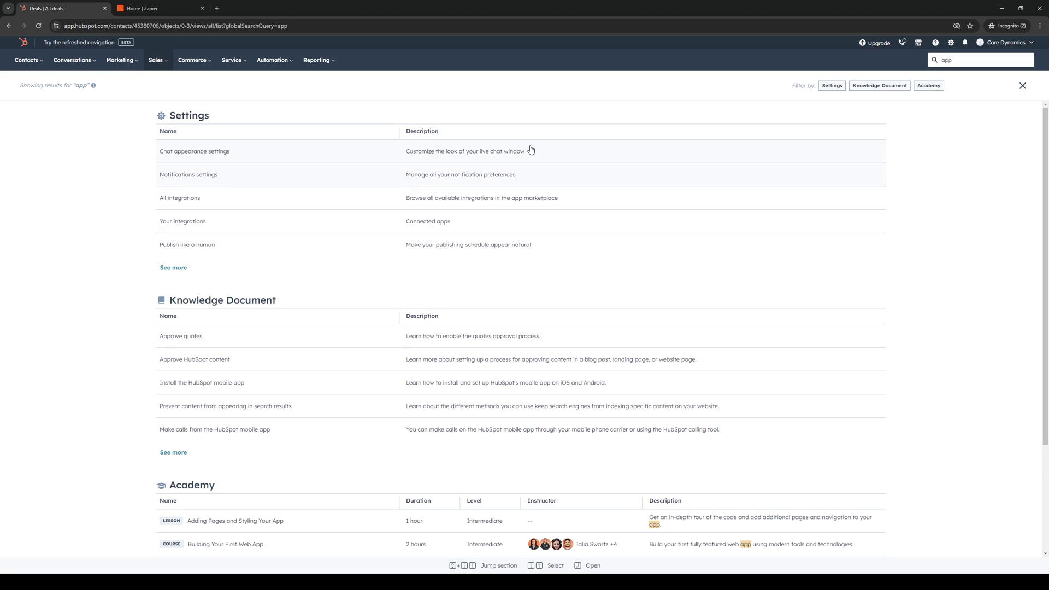
Step: Clear the 'app' search and show HubSpot's All contacts list with its two sample records
click(964, 62)
key(BackSpace)
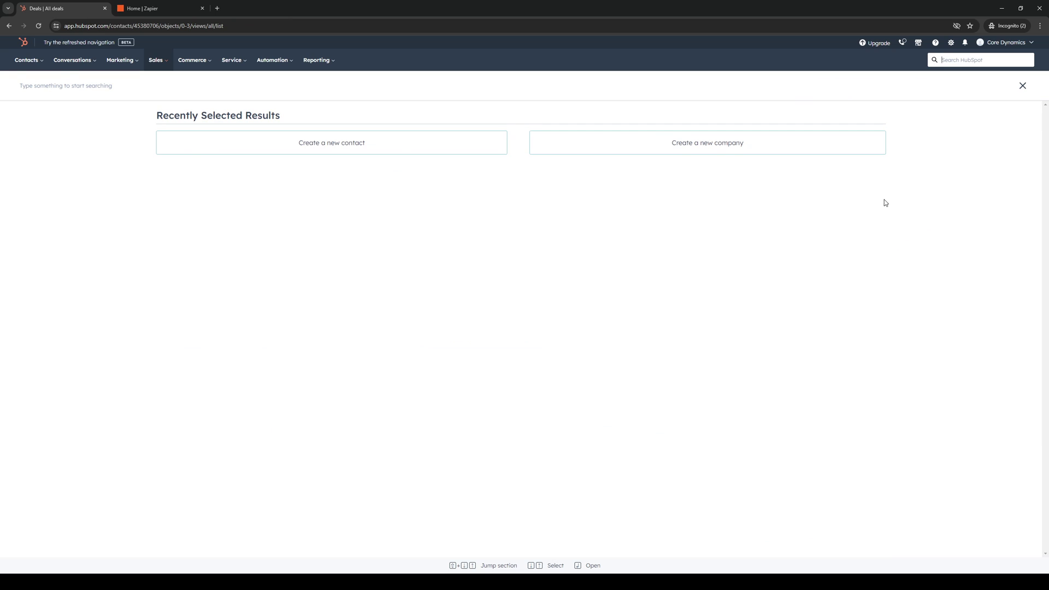
click(29, 61)
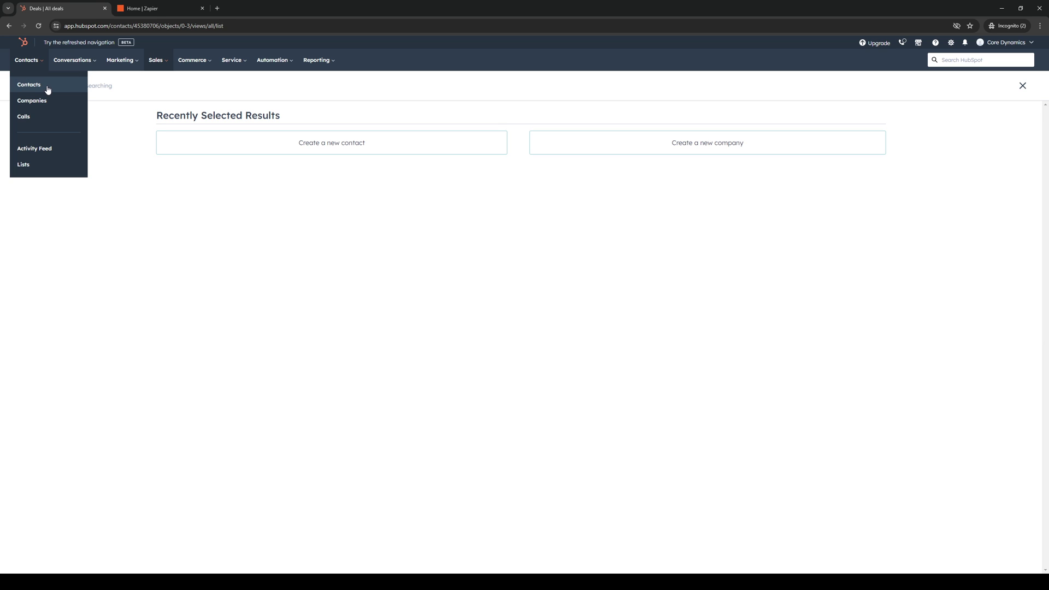
click(47, 89)
click(158, 7)
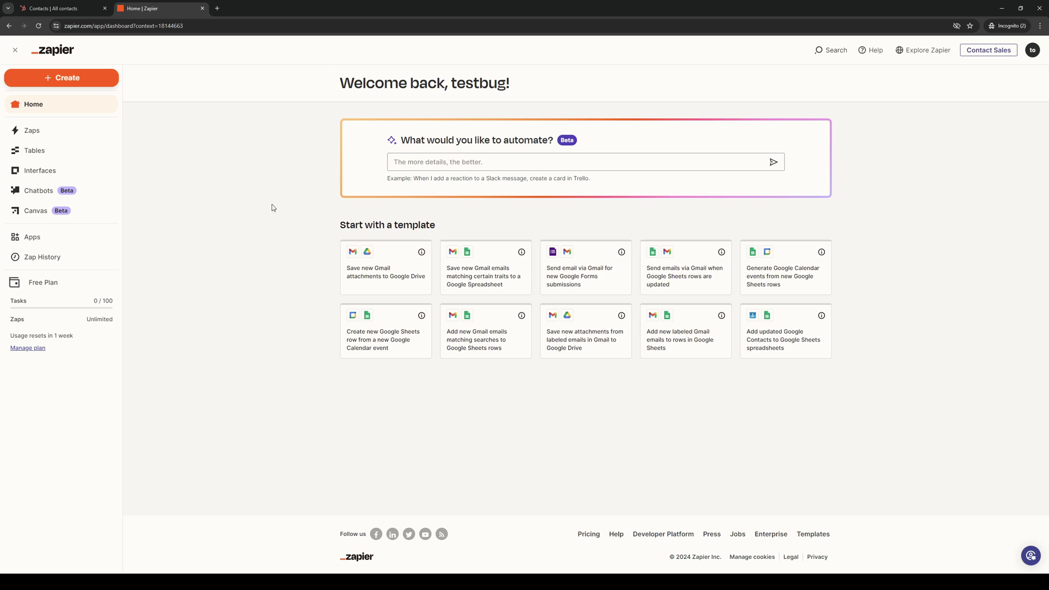
click(79, 9)
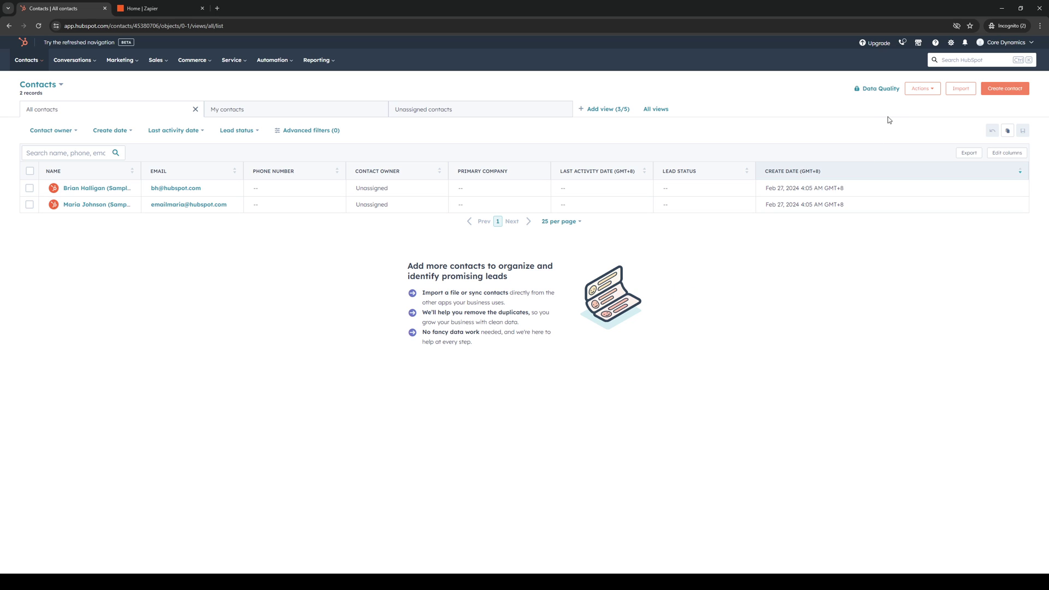
Step: Search the HubSpot App Marketplace for 'outlook' and open the Outlook integration listing
click(920, 48)
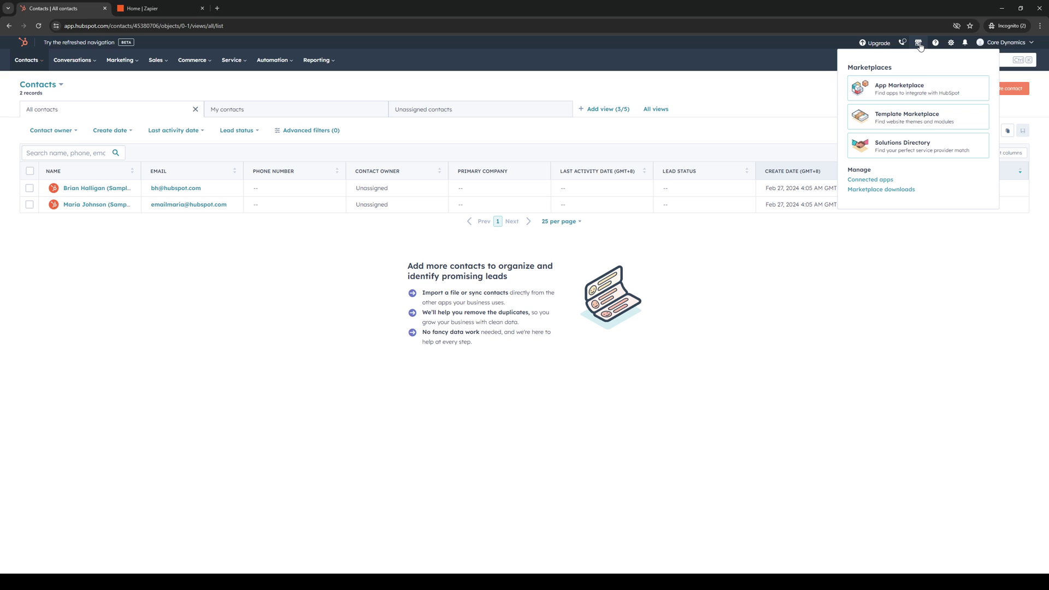
click(934, 95)
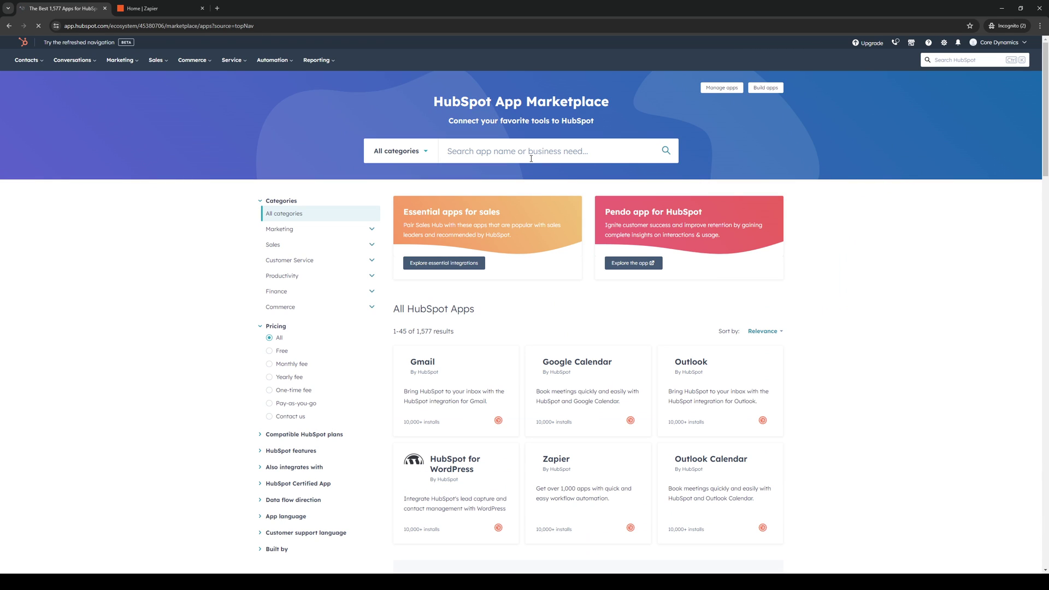
click(530, 157)
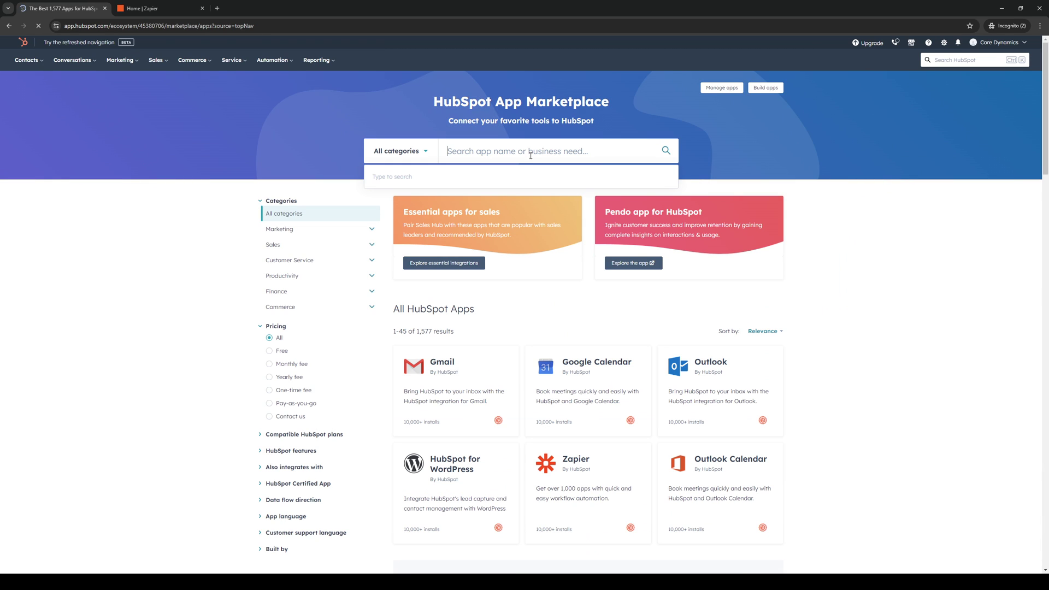
text(outlook)
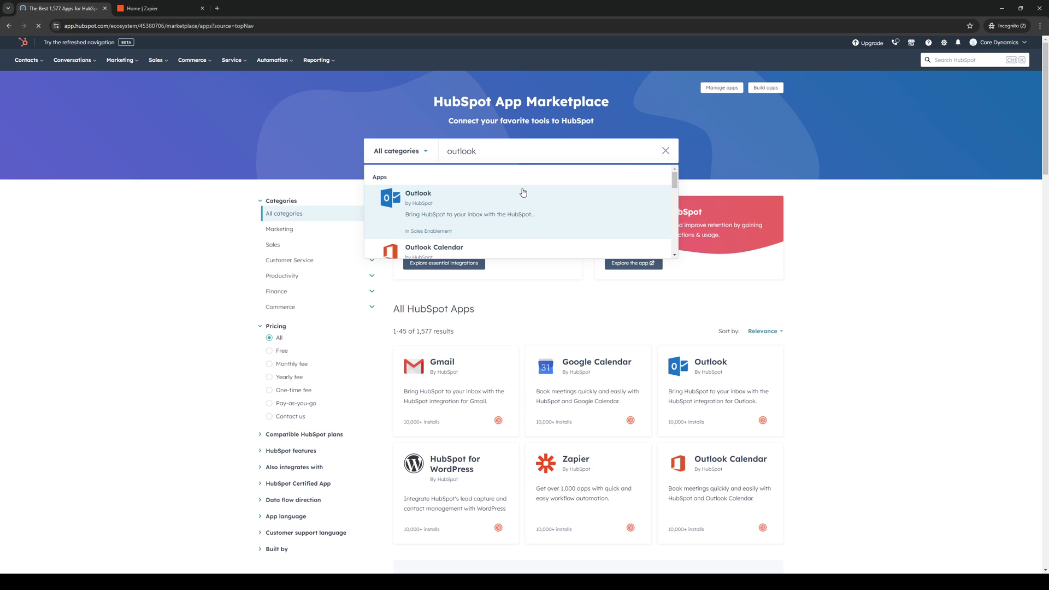
scroll(523, 195, down, 2)
scroll(512, 196, up, 2)
scroll(510, 219, down, 1)
scroll(492, 224, down, 2)
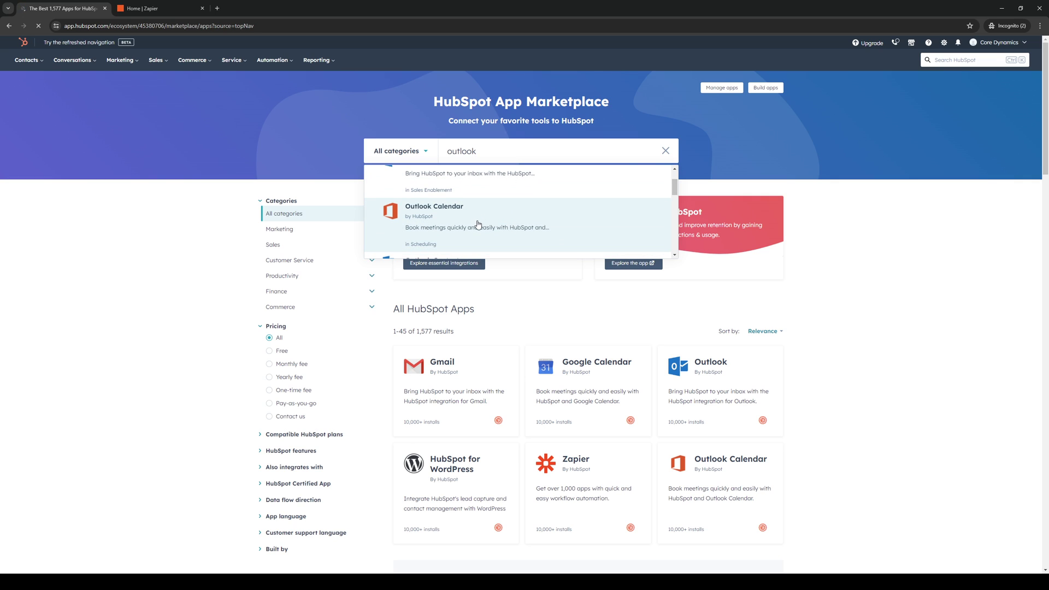
scroll(479, 227, up, 3)
click(469, 203)
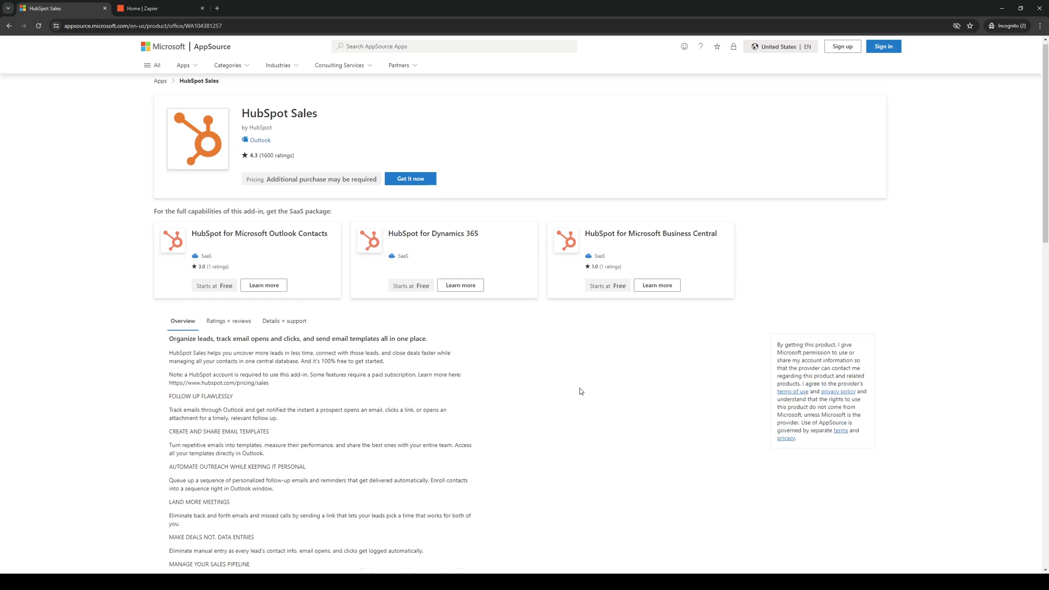
Step: Review the HubSpot Sales add-in page on Microsoft AppSource and start Get it now
scroll(578, 323, down, 6)
scroll(592, 380, up, 6)
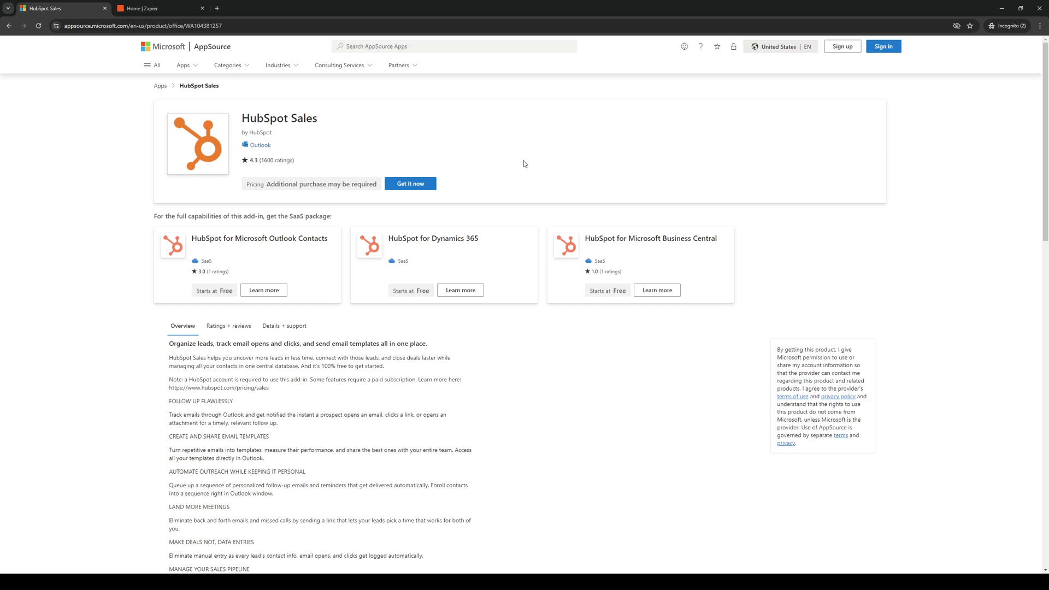
click(420, 187)
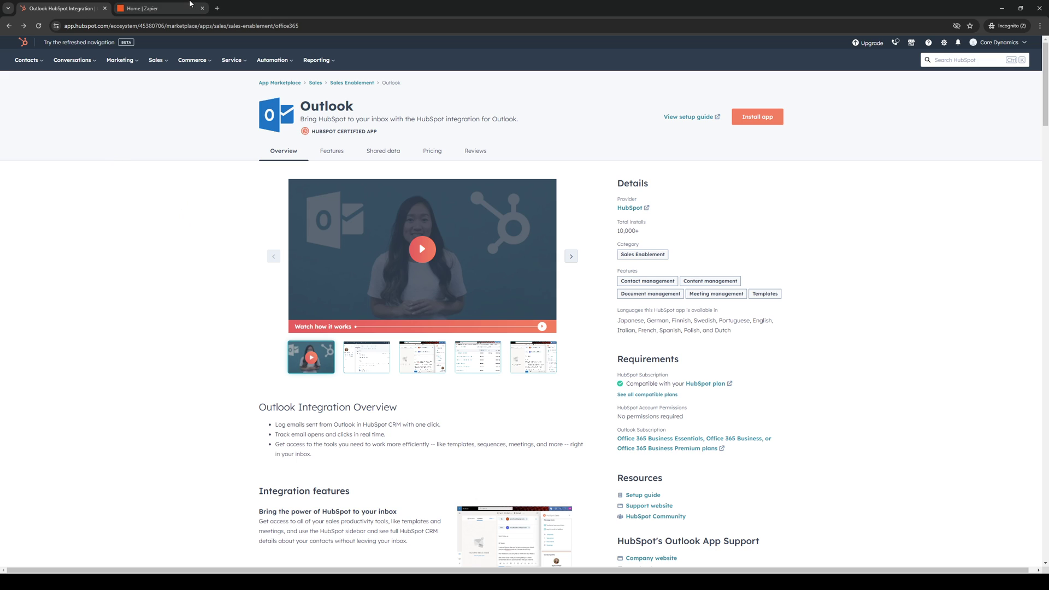
Step: In Zapier, create a new Zap from Create > Zaps, leaving the AI prompt box empty
click(190, 5)
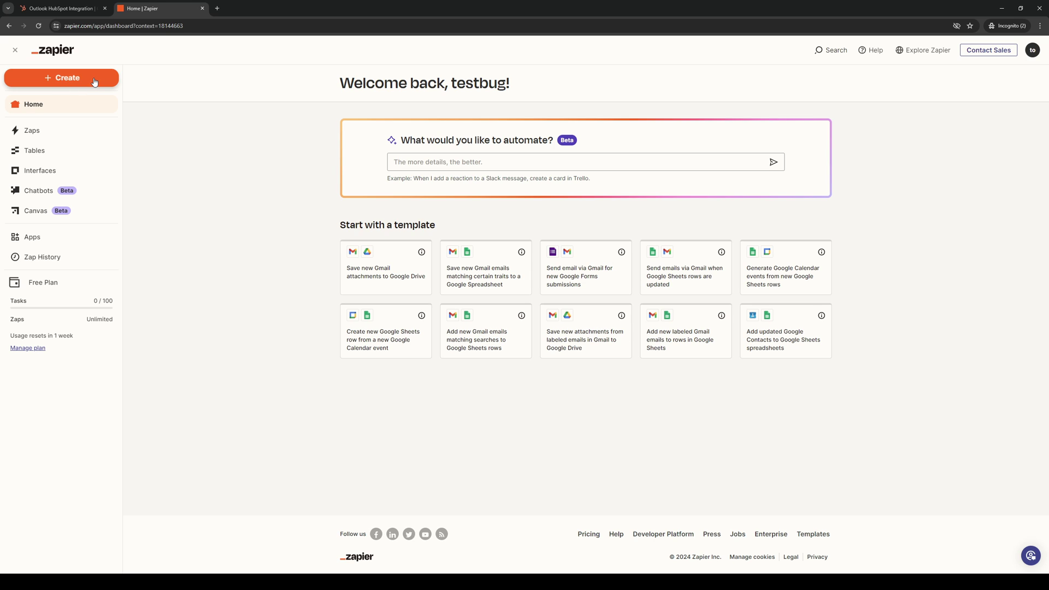
click(75, 78)
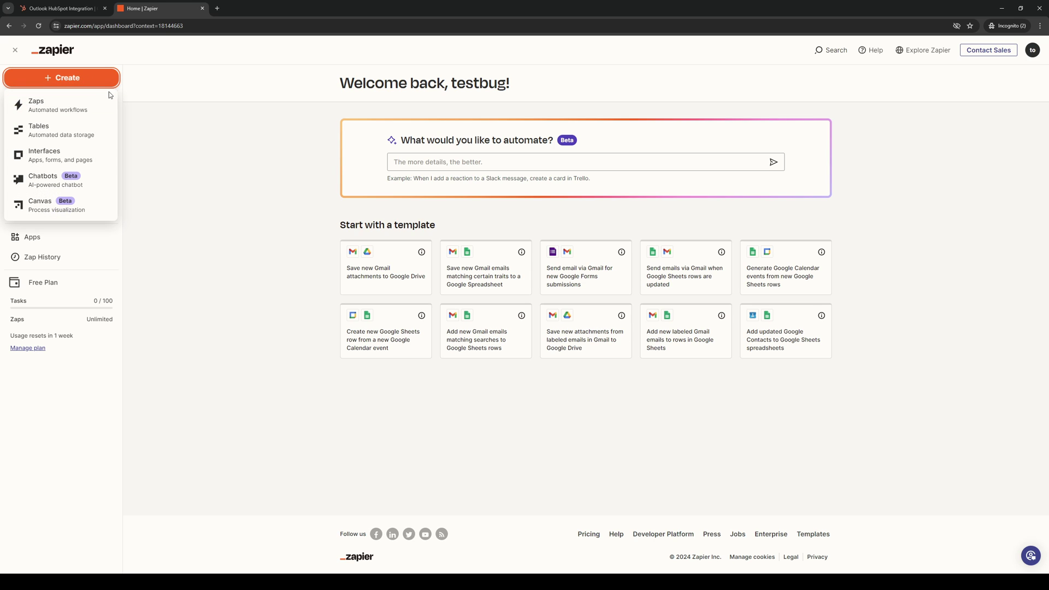
click(61, 112)
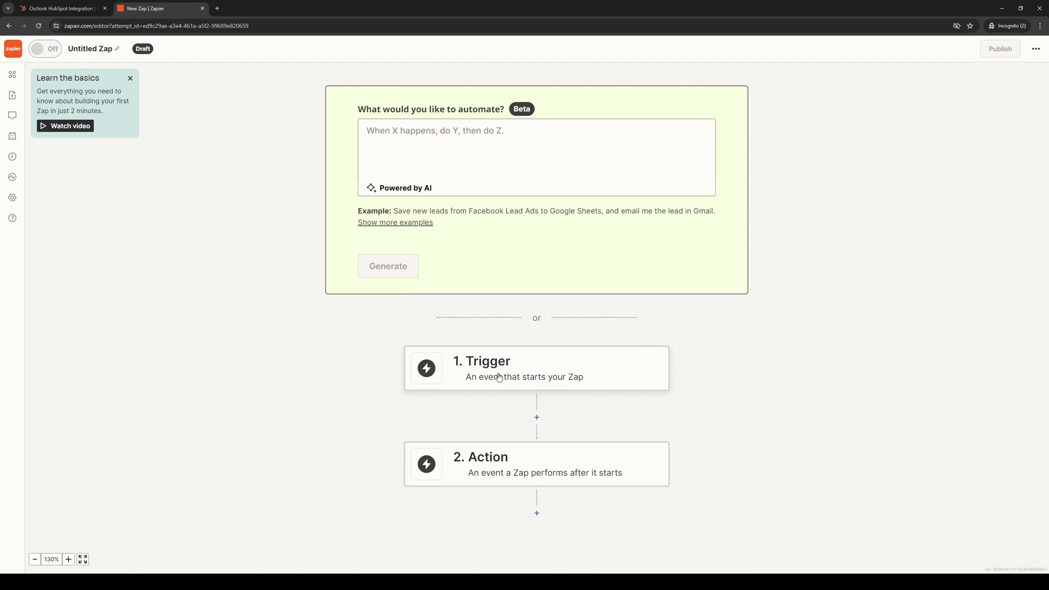
click(478, 153)
click(847, 304)
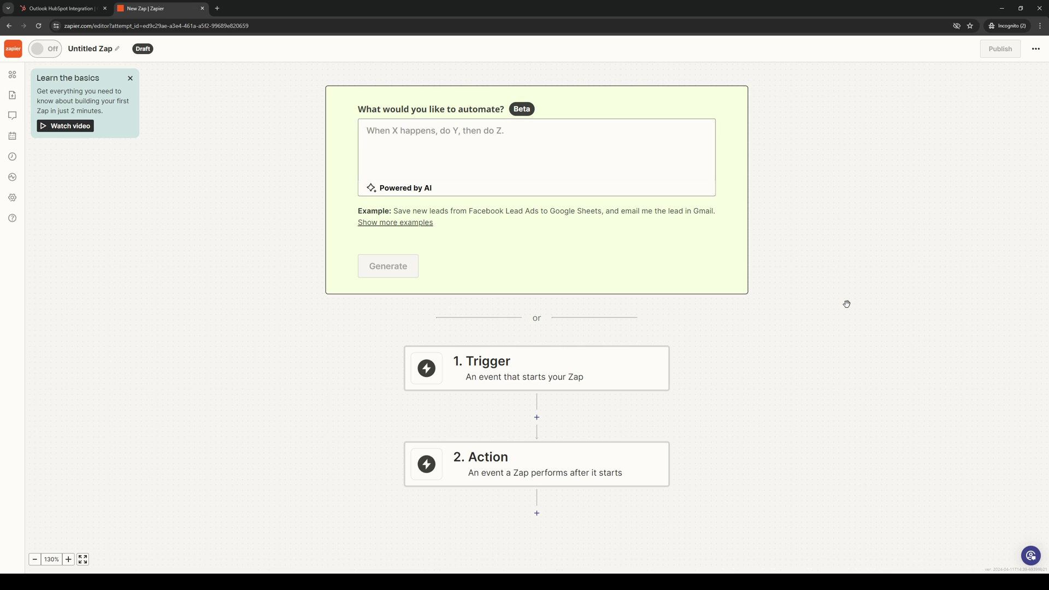
Step: Search 'hubspot' and choose HubSpot as the Zap's trigger app
click(544, 365)
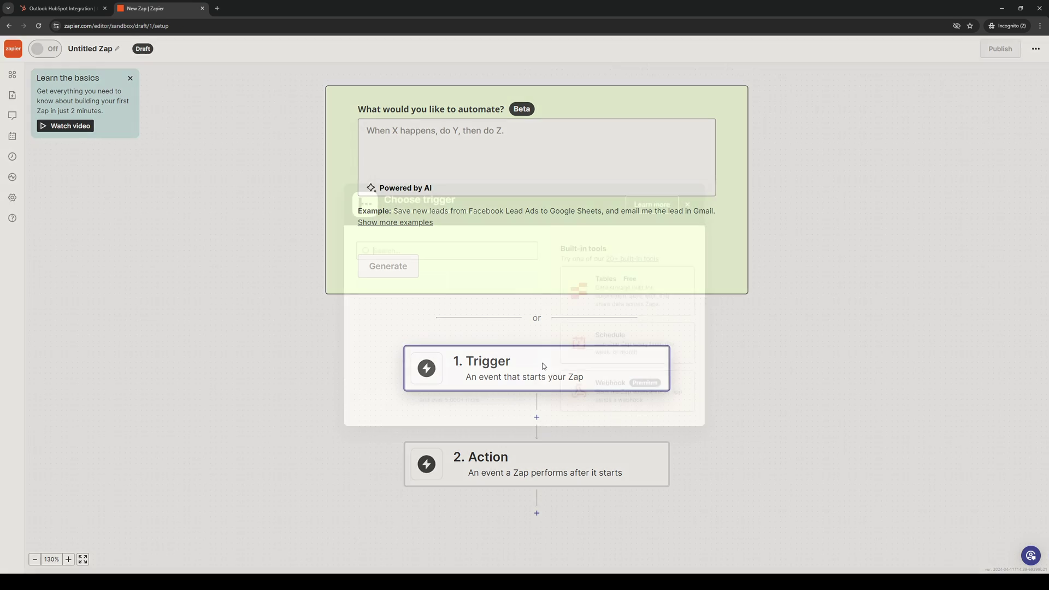
text(hubspot)
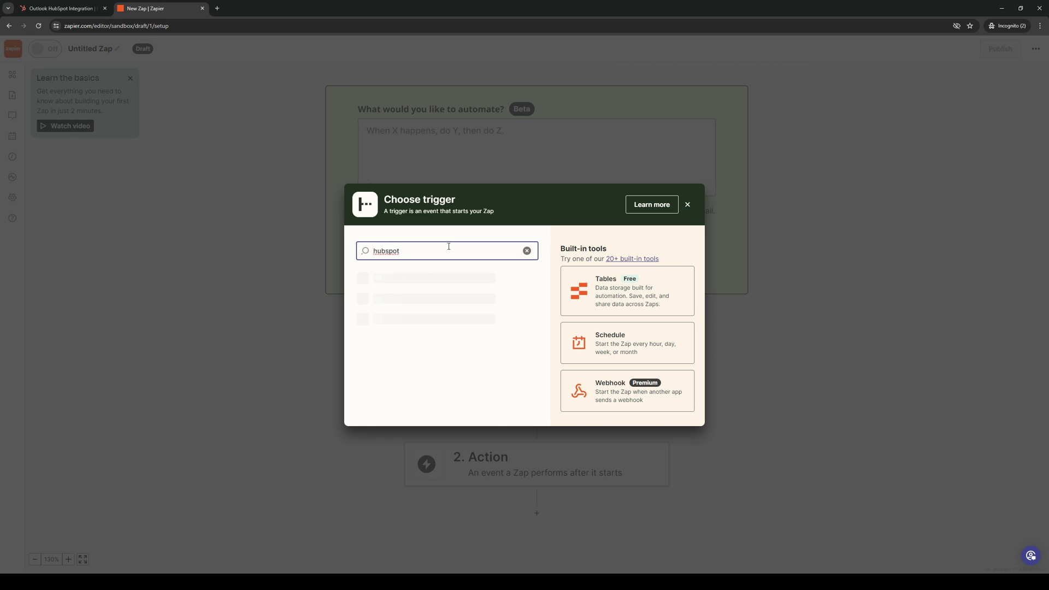
click(412, 285)
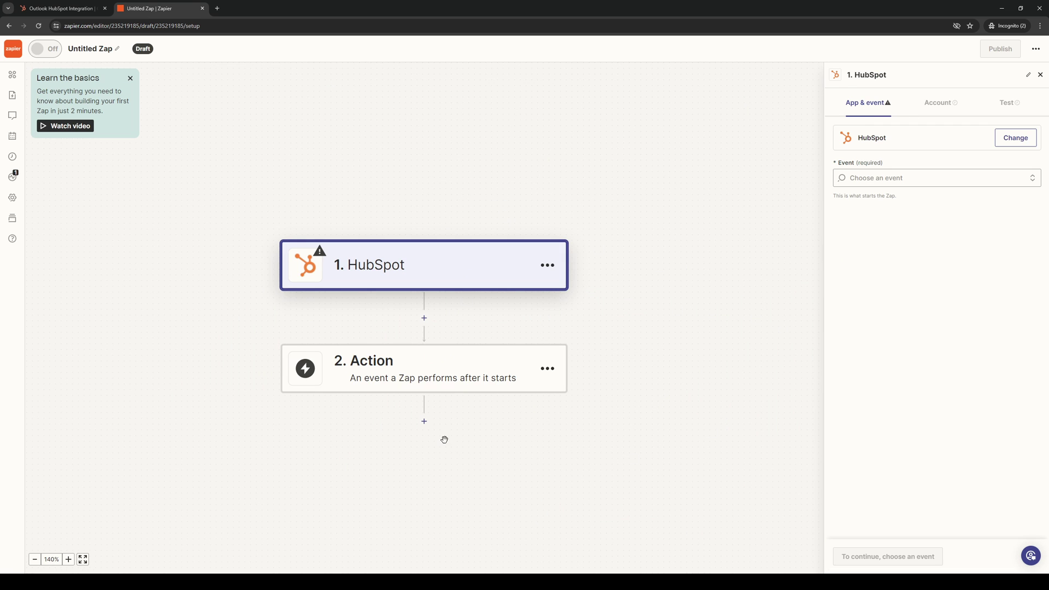
Step: Search 'outlook' and add Microsoft Outlook as the step 2 action app
click(469, 375)
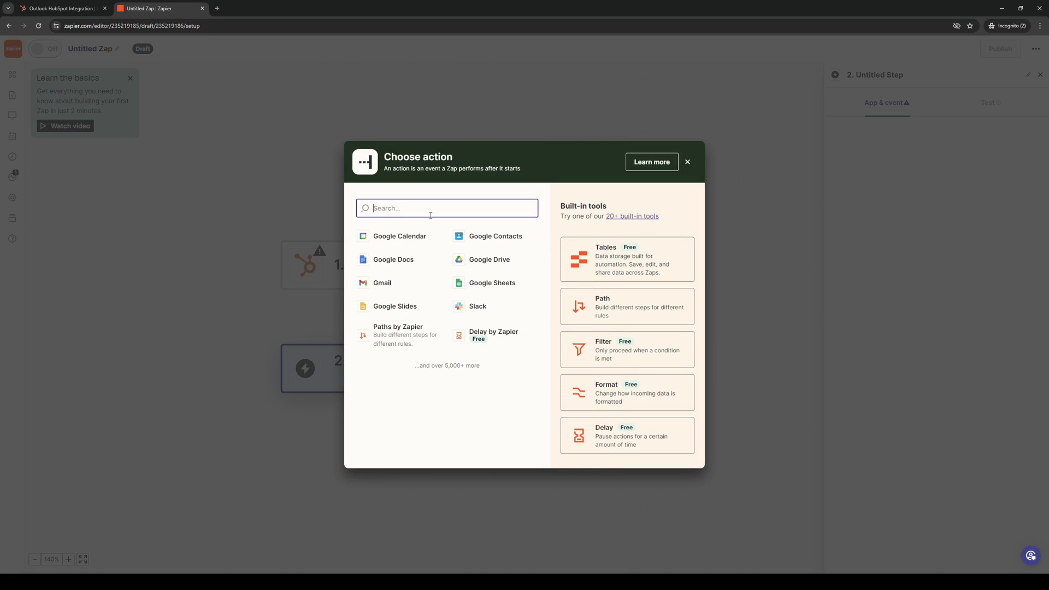
text(outlook)
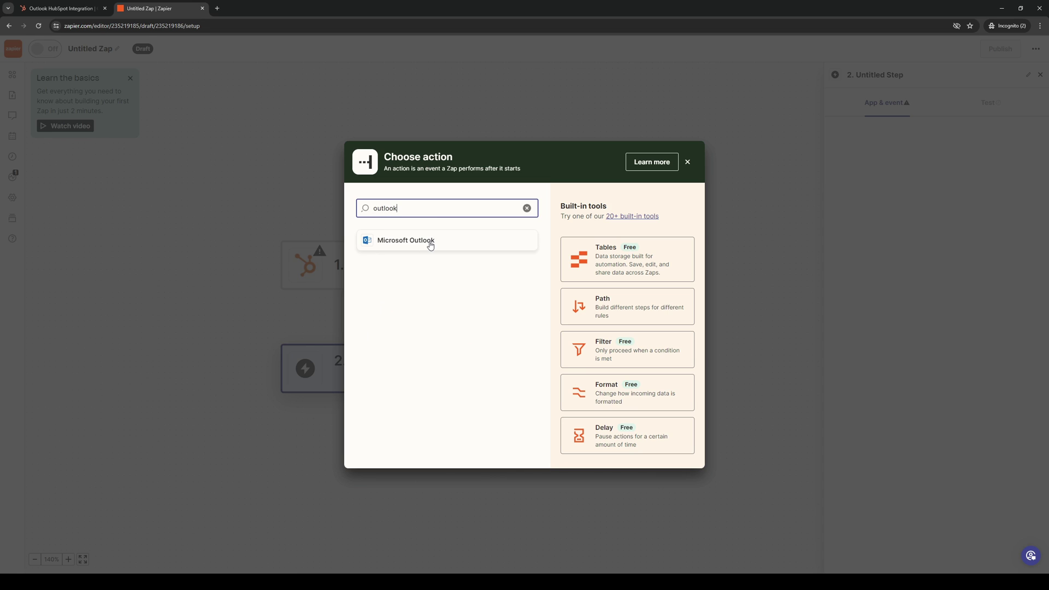
click(429, 241)
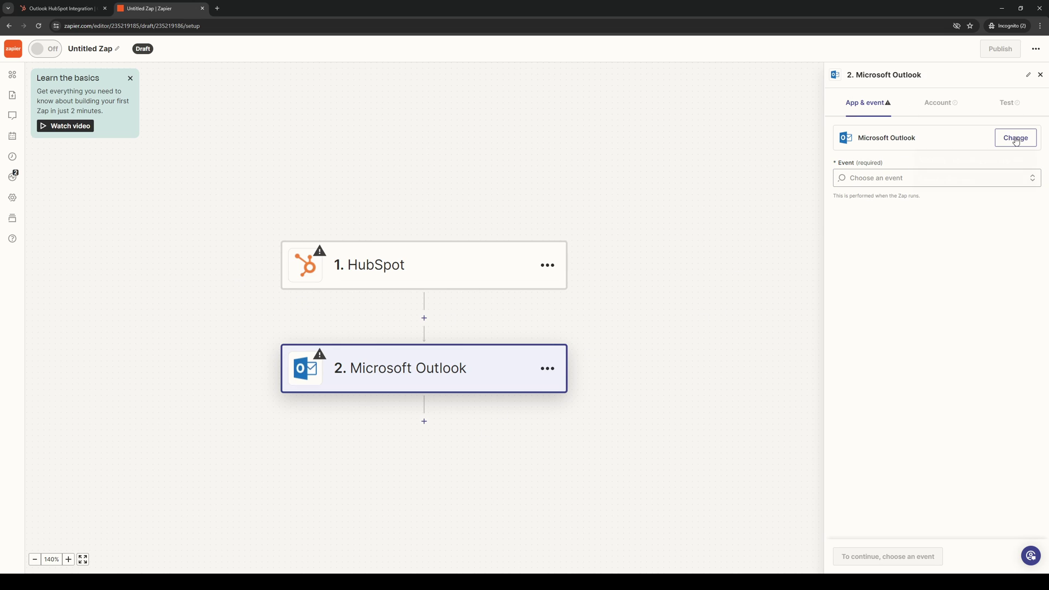
Step: Set the HubSpot trigger's event to New Email Event and continue to the account step
click(500, 278)
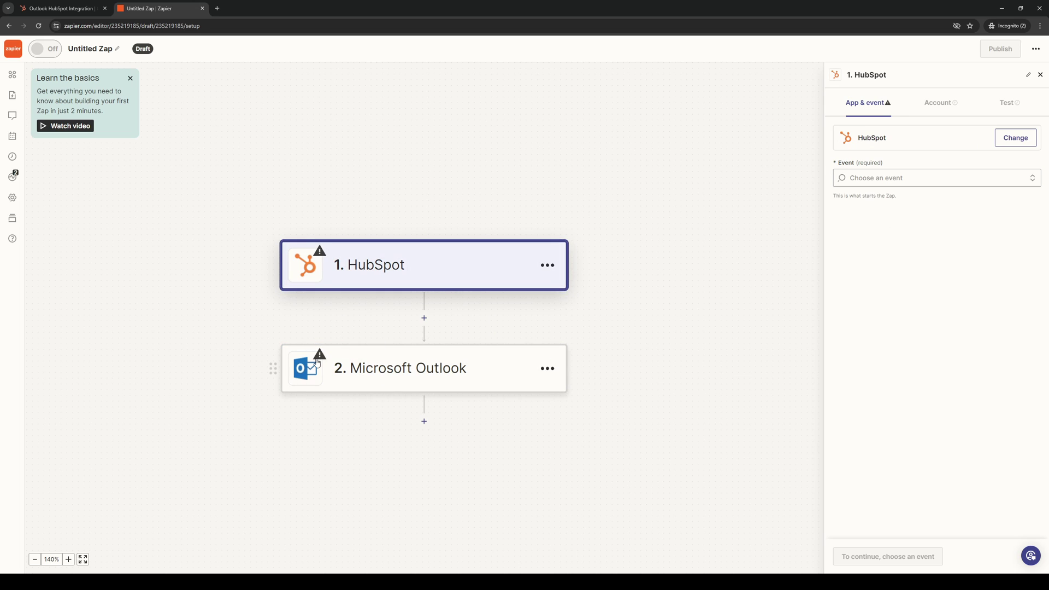
click(908, 177)
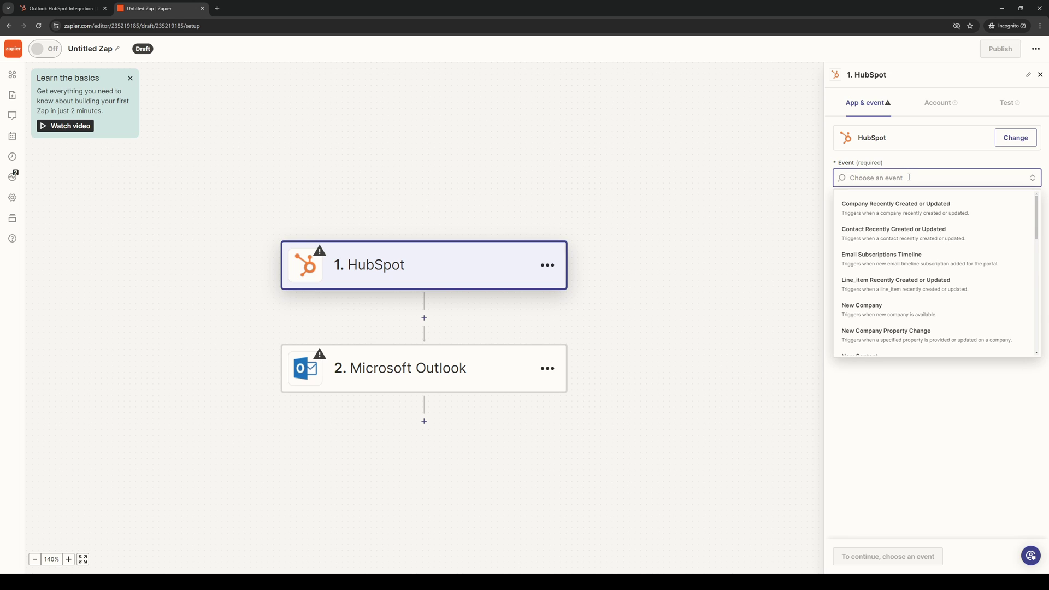
click(908, 177)
click(909, 177)
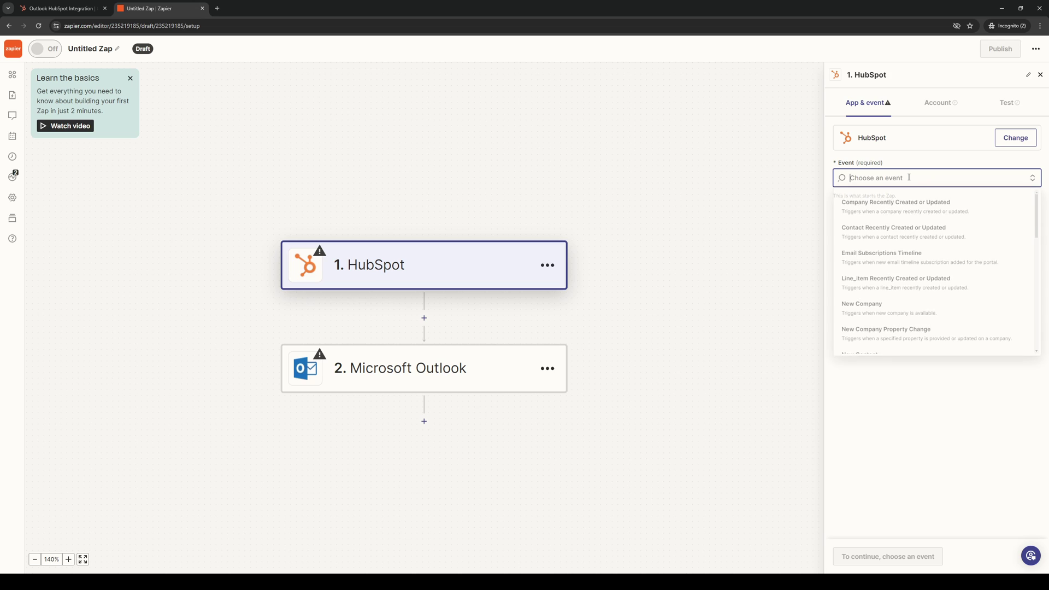
text(new ema)
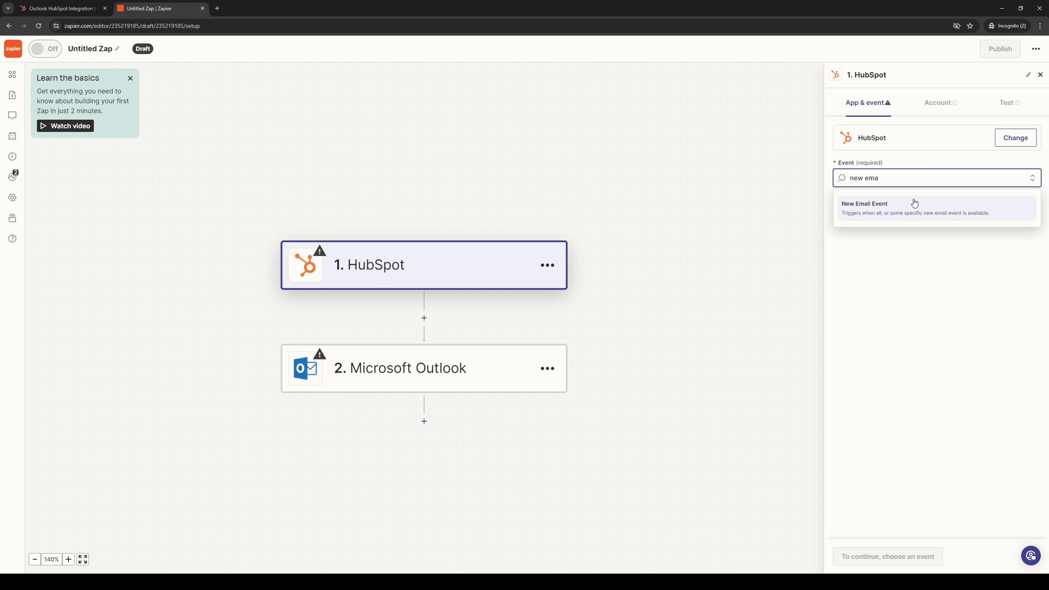
click(913, 205)
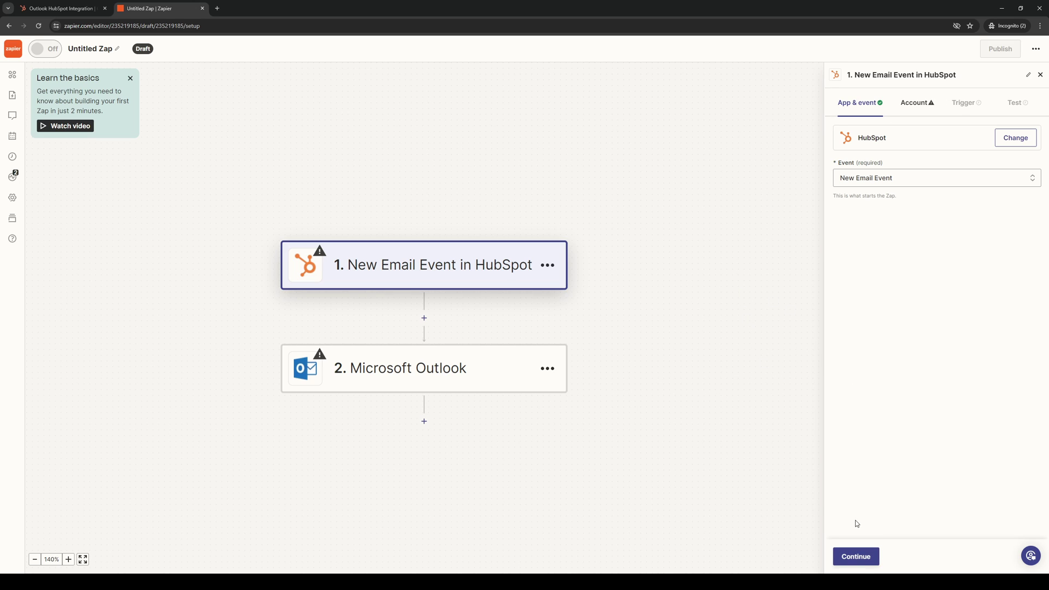
click(865, 561)
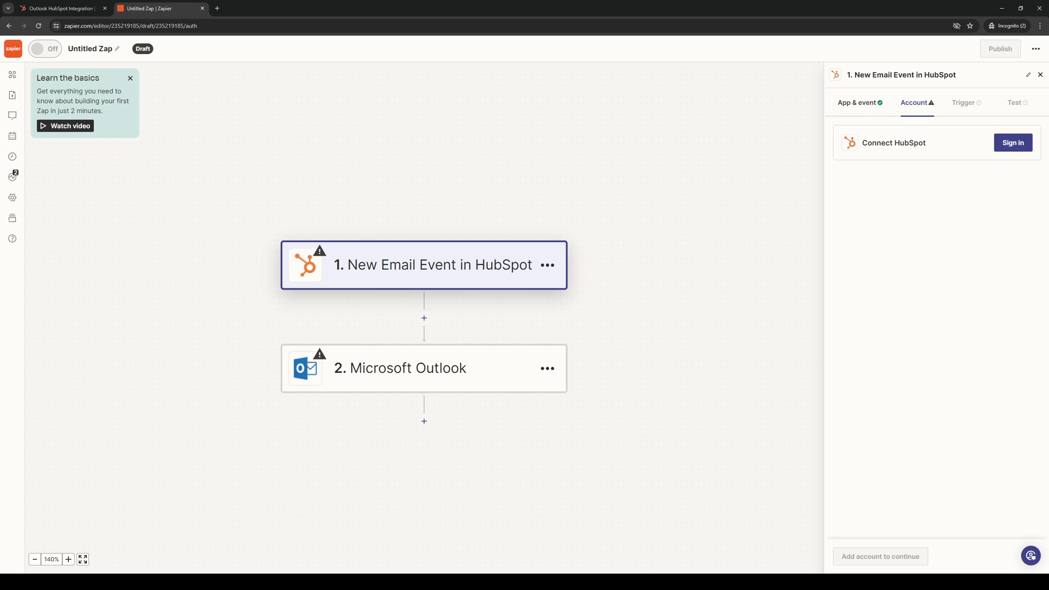
Step: Sign in and authorize a HubSpot account, then continue to the trigger settings
click(1014, 143)
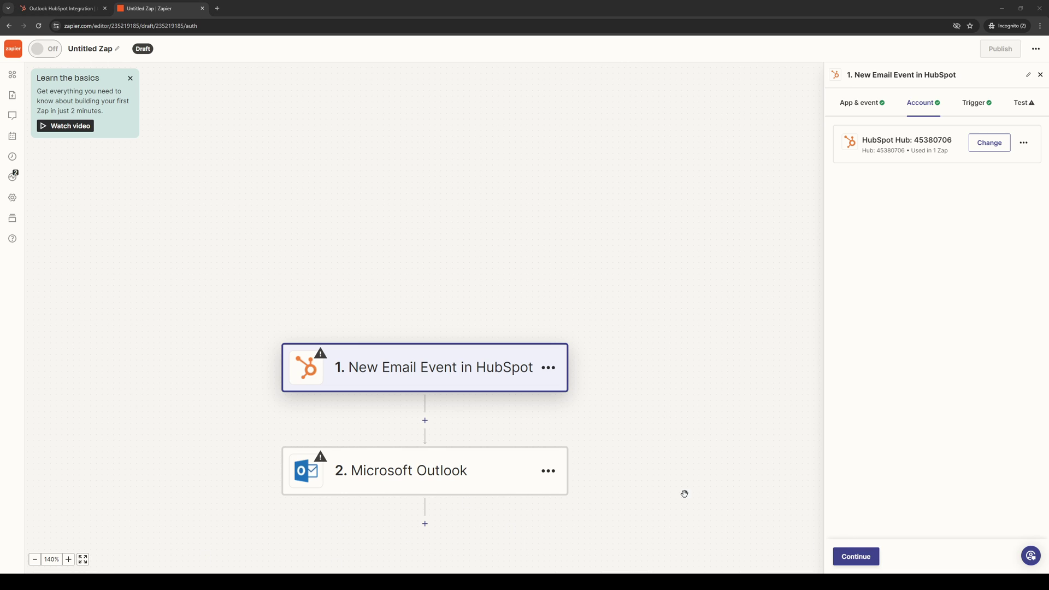
click(873, 556)
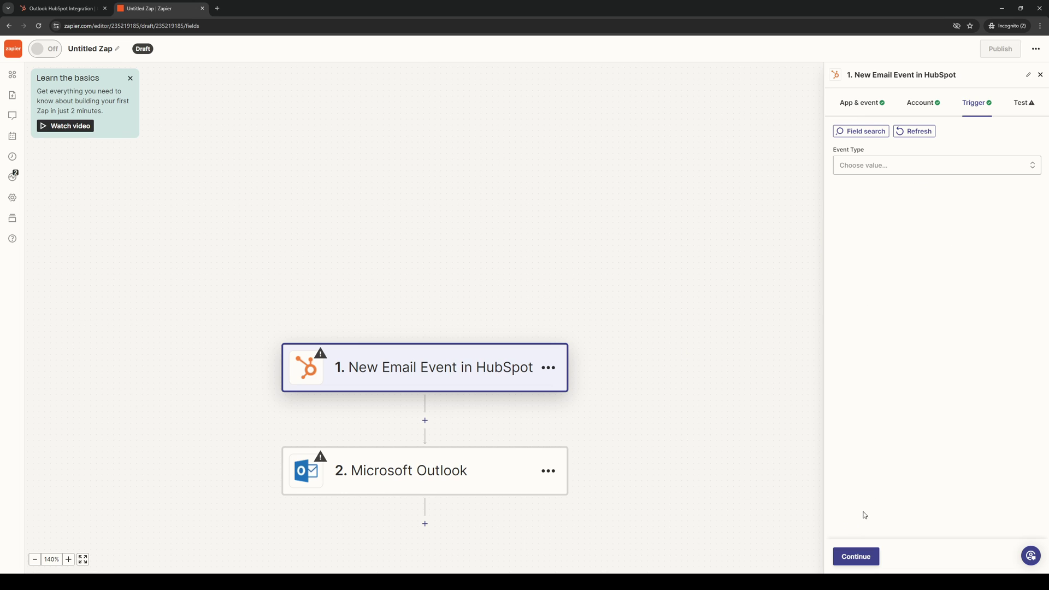
click(907, 166)
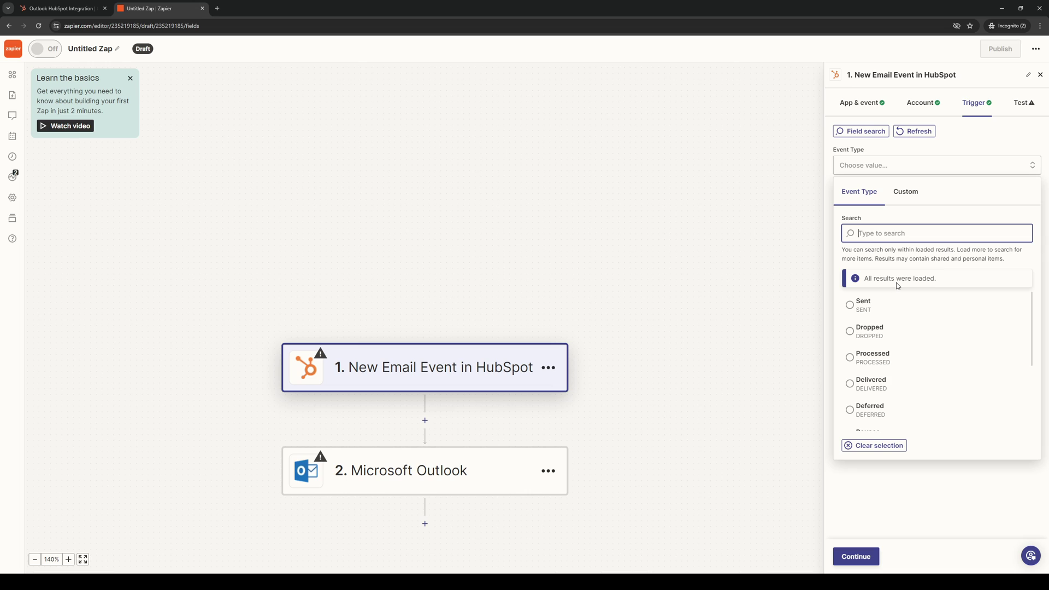
scroll(885, 377, down, 3)
click(884, 363)
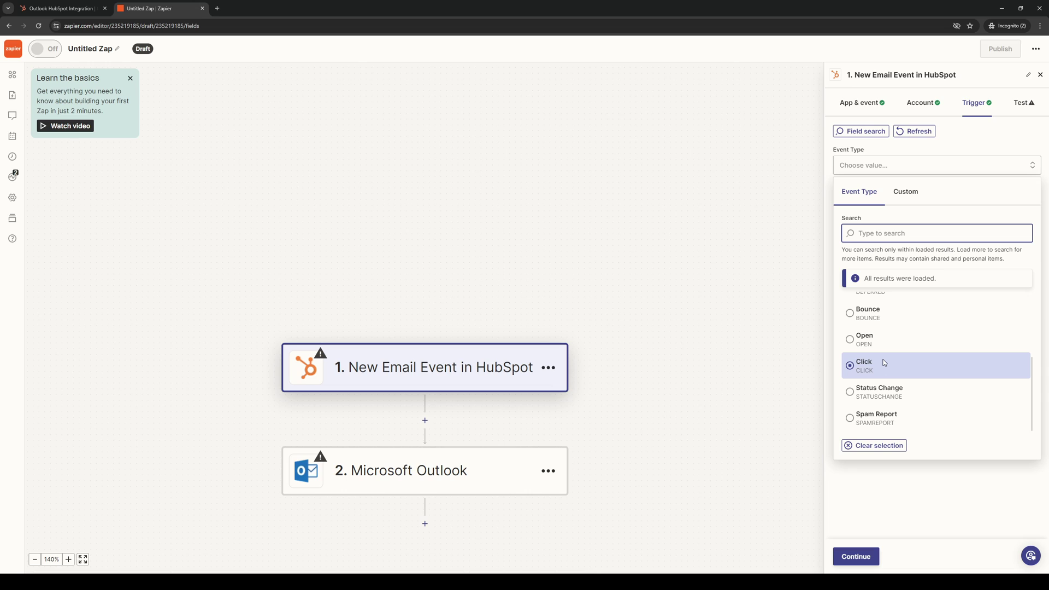
click(904, 202)
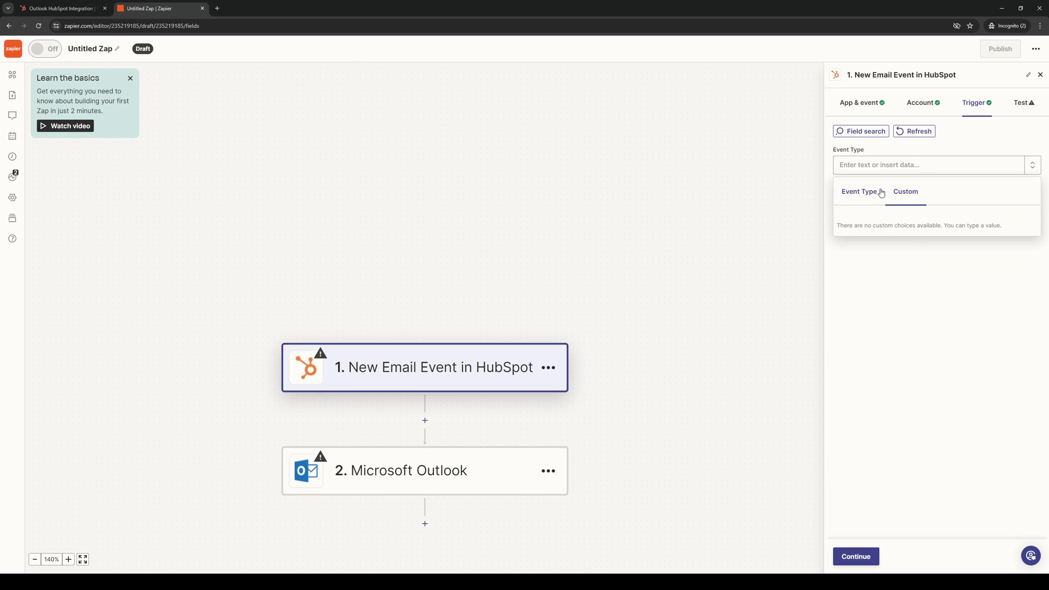
click(909, 285)
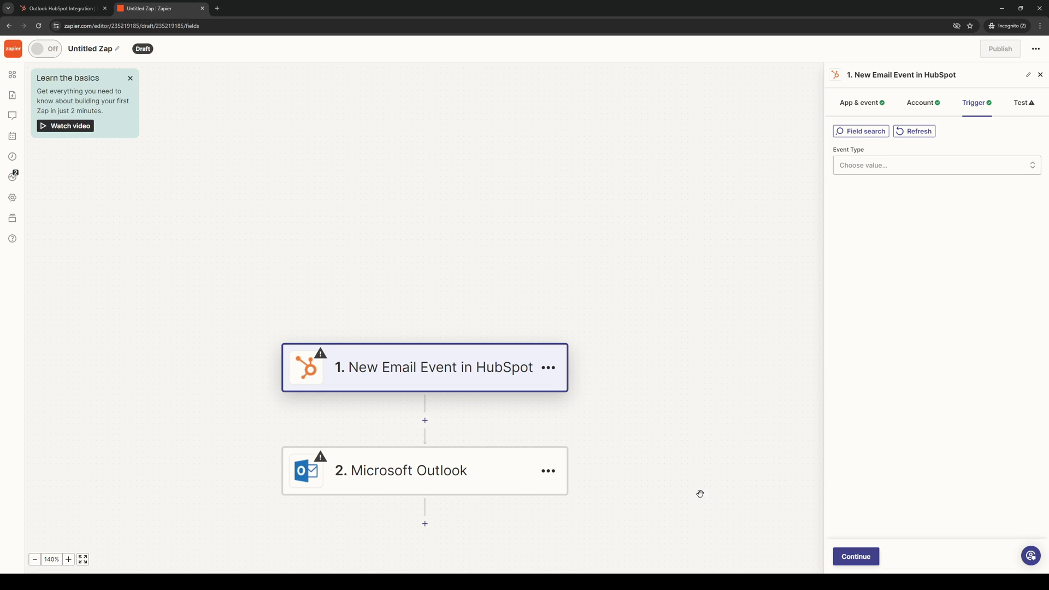